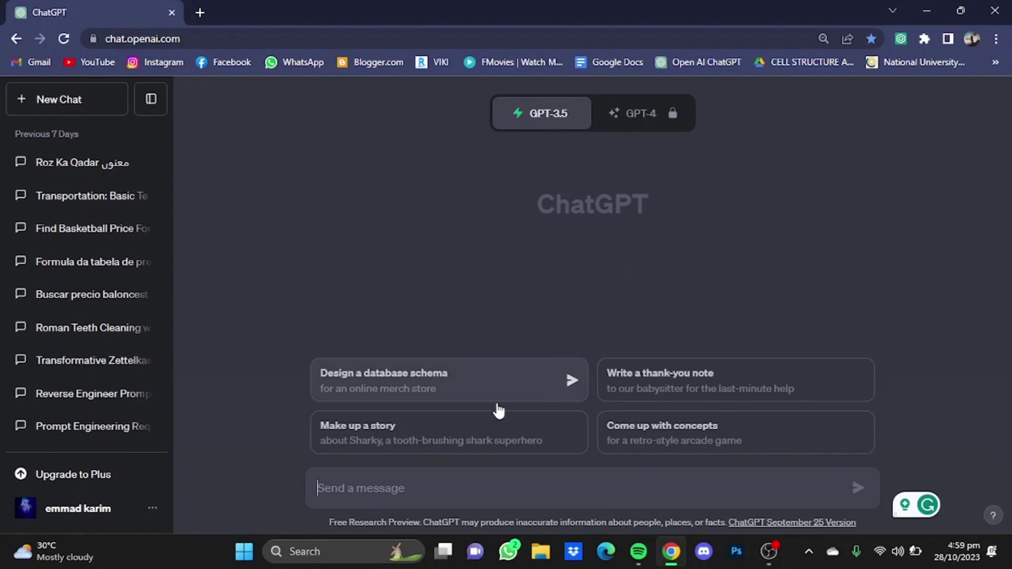
Ask ChatGPT 'in online marketing space where is the biggest demand for products?' and read the nine-item answer
{"action": "type", "text": "in on"}
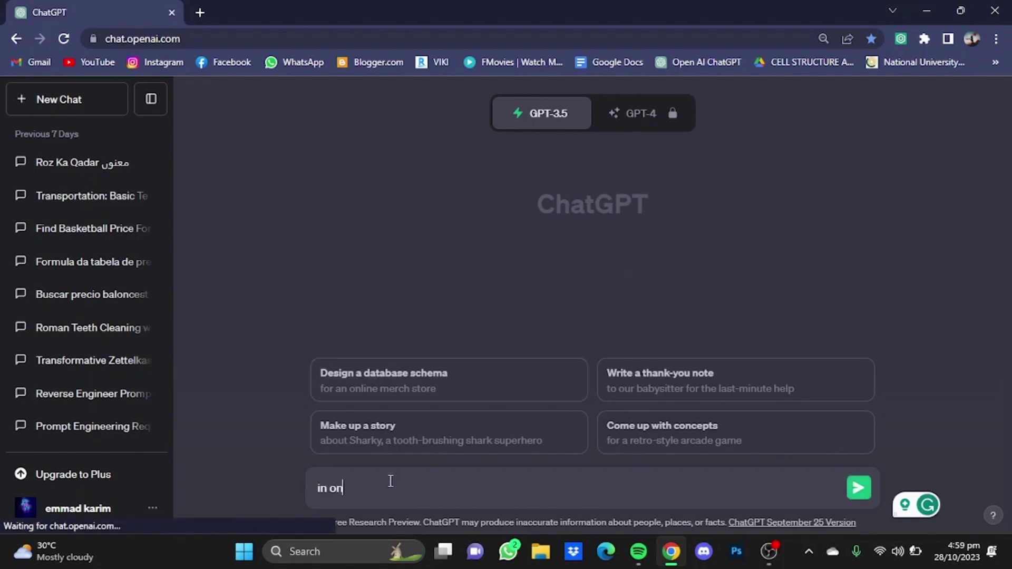
{"action": "type", "text": "linemo"}
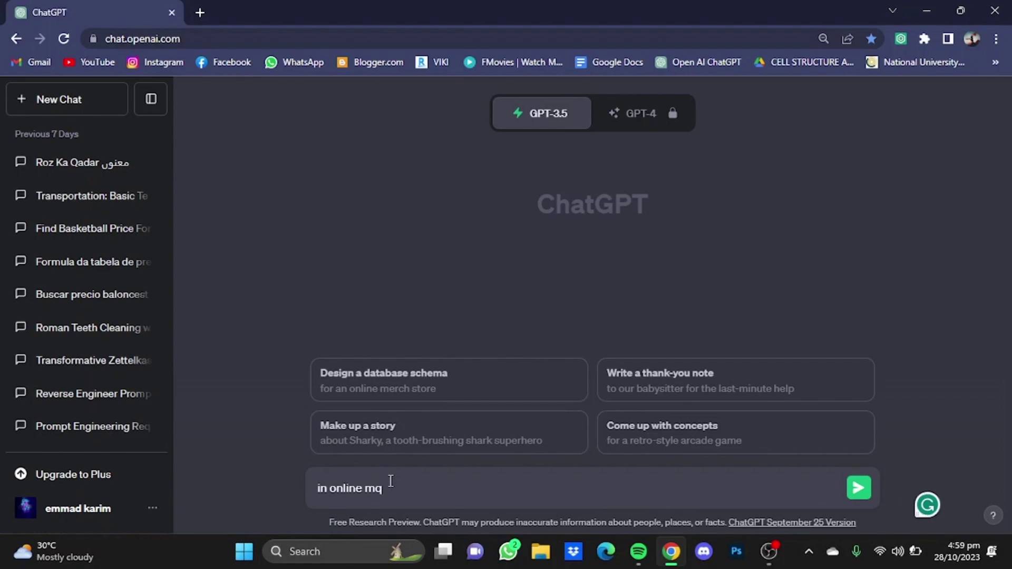
{"action": "type", "text": "rketing space"}
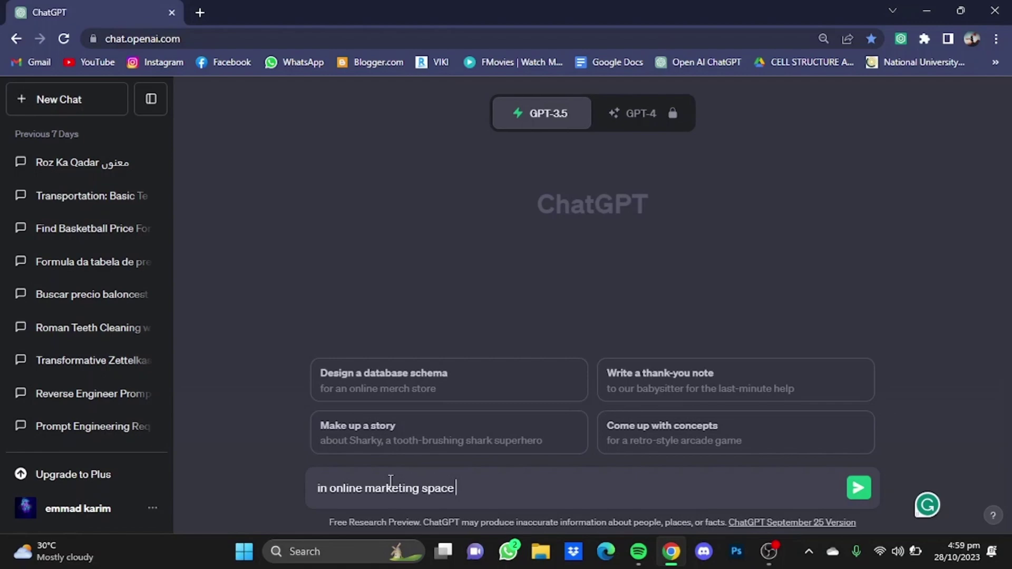
{"action": "type", "text": " where is the bigge"}
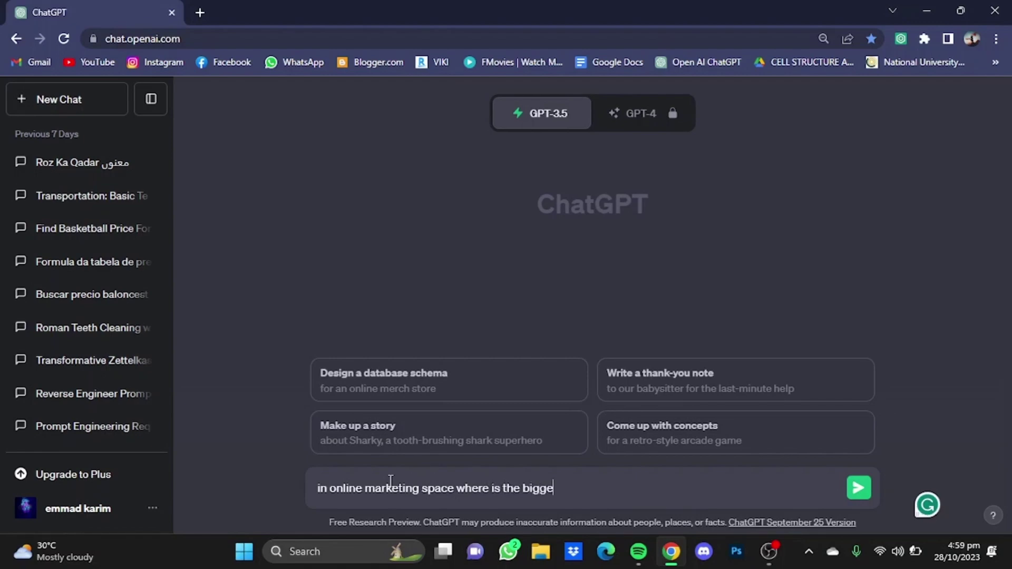
{"action": "type", "text": "st demand "}
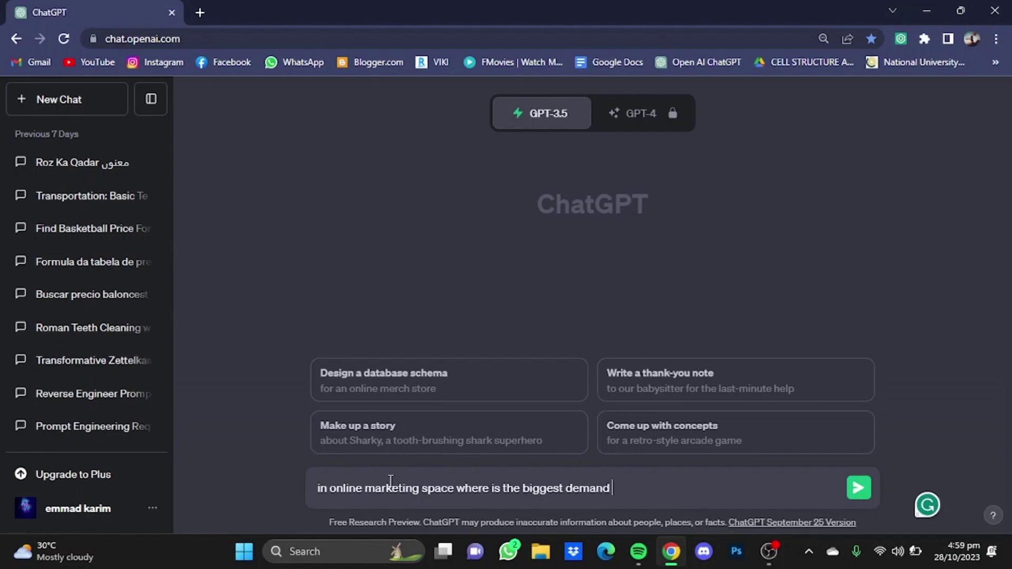
{"action": "type", "text": "for products"}
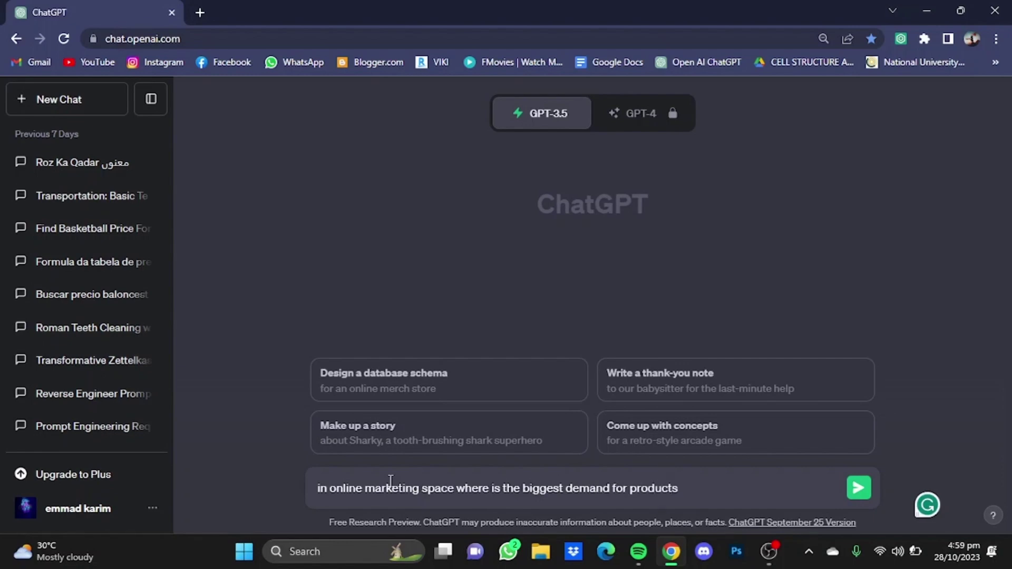
{"action": "type", "text": "?"}
{"action": "key", "text": "Return"}
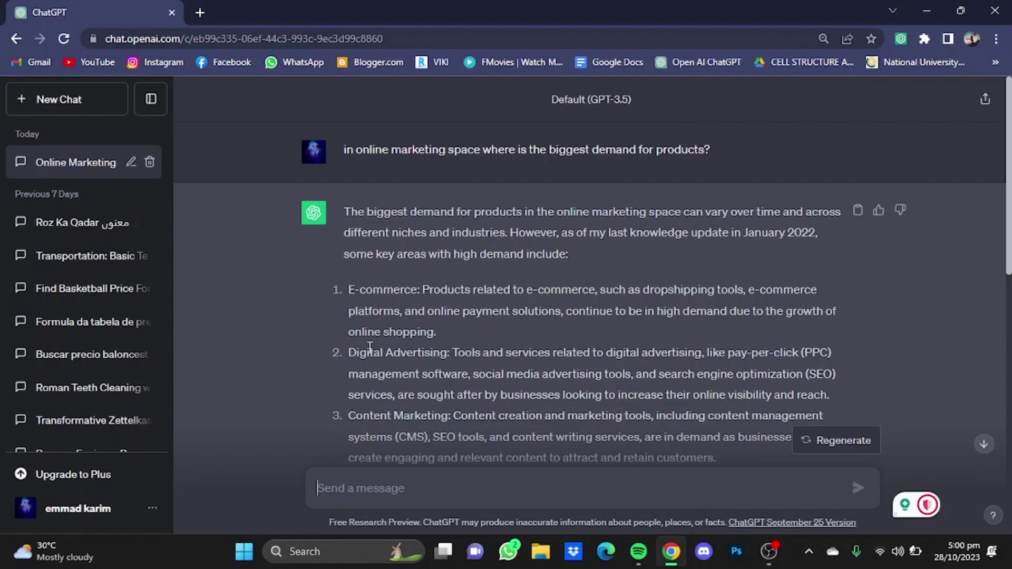
{"action": "scroll", "coordinate": [1010, 258], "scroll_direction": "down", "scroll_amount": 4}
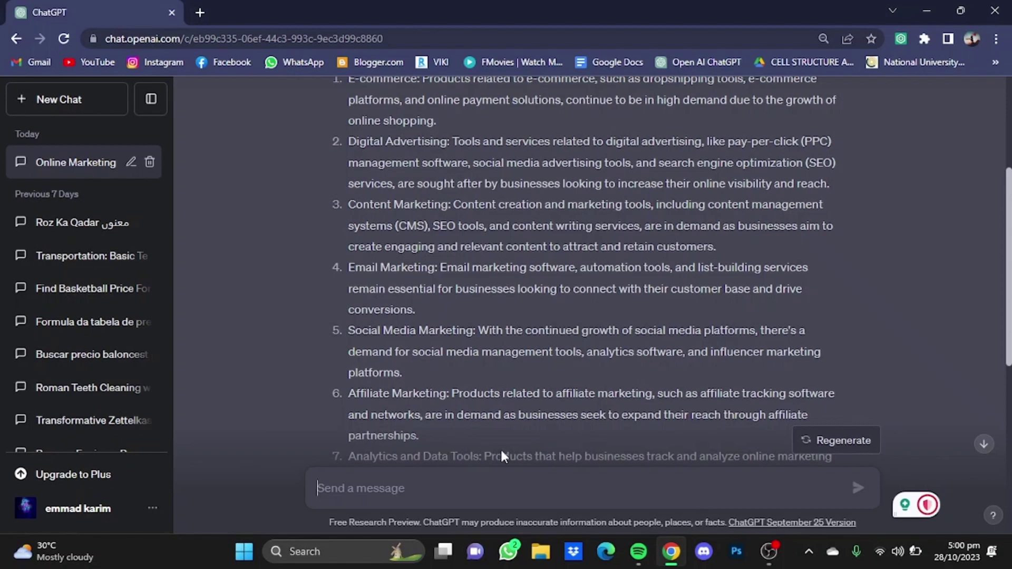
{"action": "scroll", "coordinate": [469, 340], "scroll_direction": "down", "scroll_amount": 5}
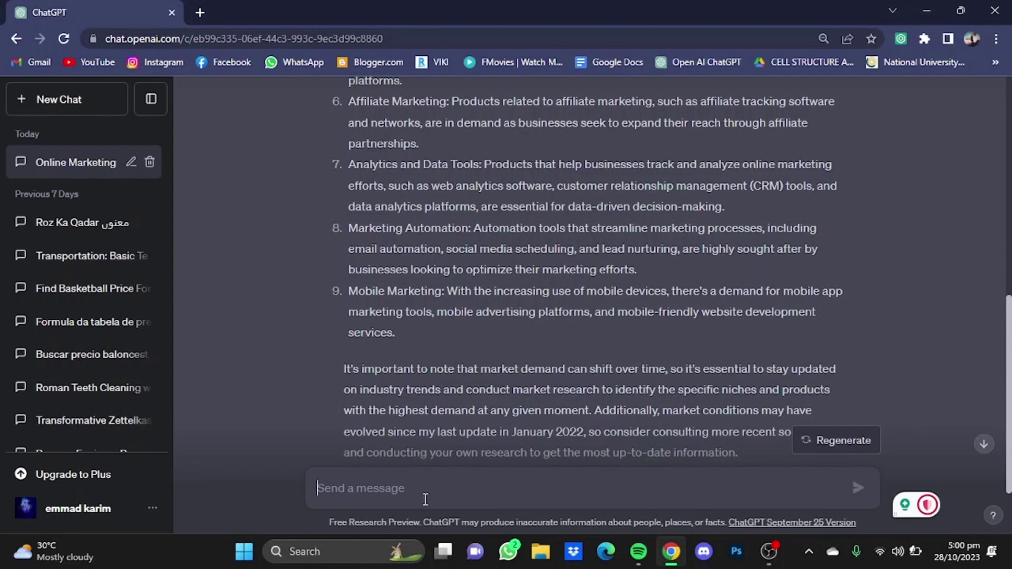
Ask 'why marketing automation is in demand and what are their benefits' and read the 15-point reply
{"action": "type", "text": "why"}
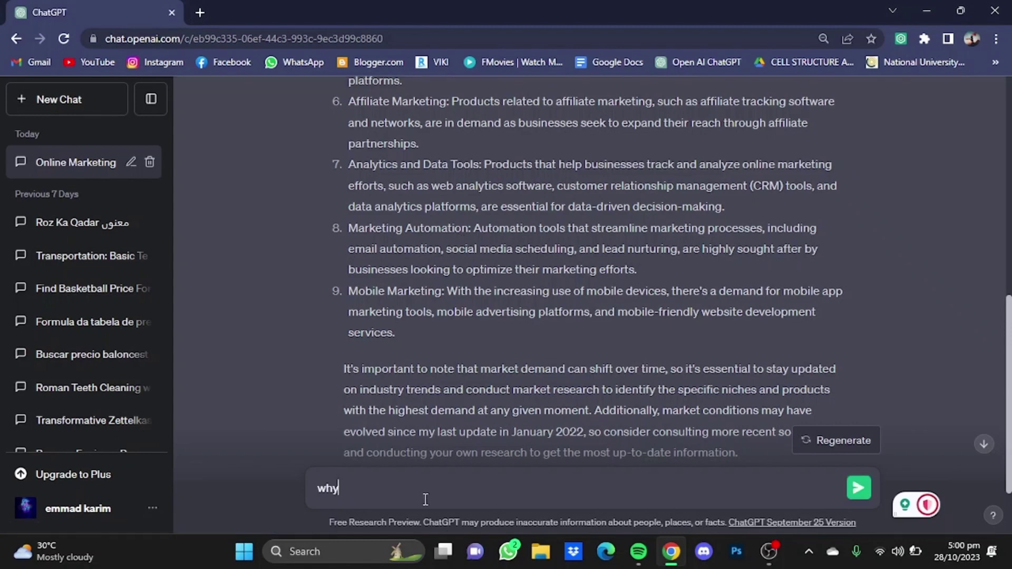
{"action": "type", "text": " marketi"}
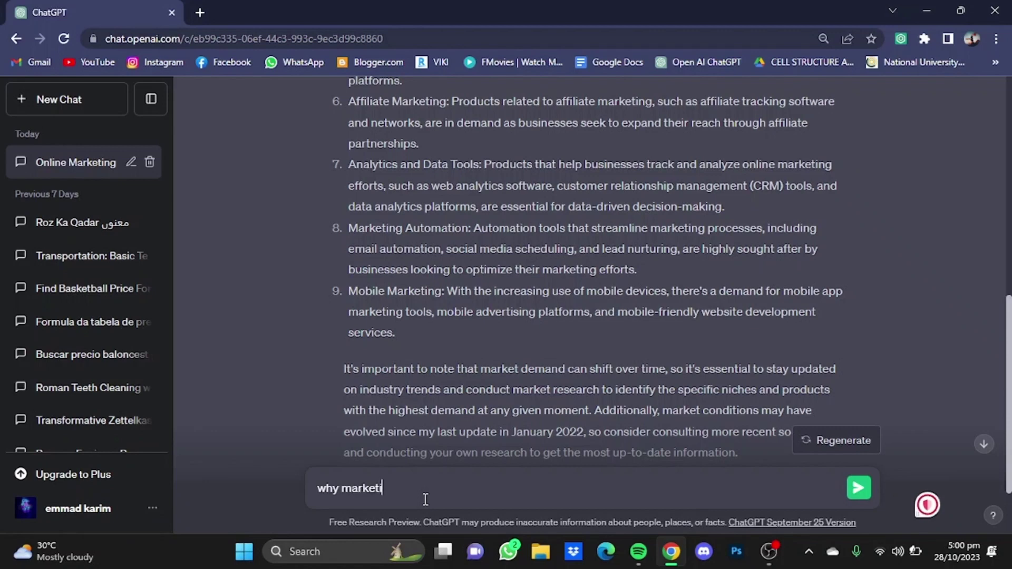
{"action": "type", "text": "ng automa"}
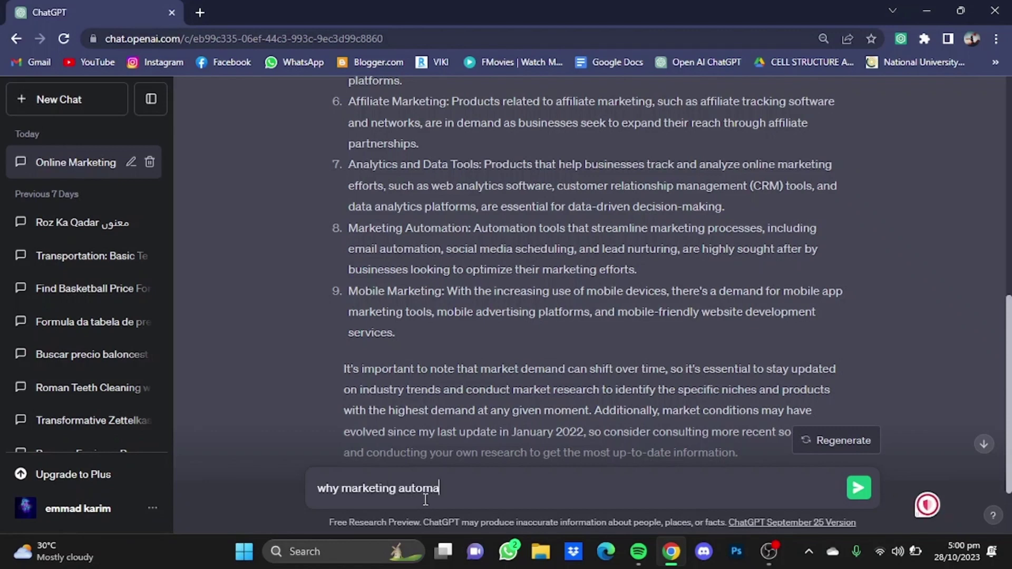
{"action": "type", "text": "tion is in dema"}
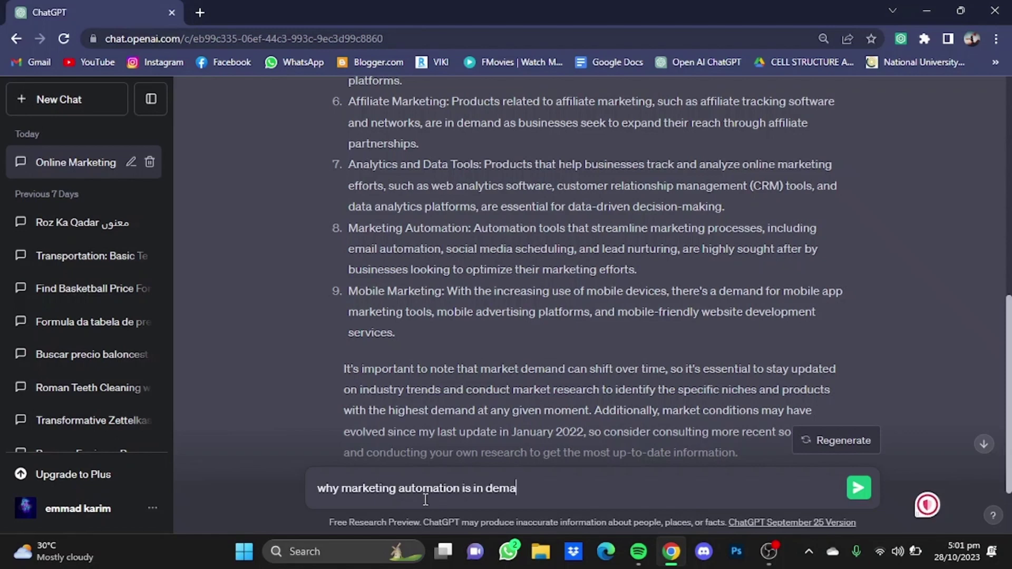
{"action": "type", "text": "nd and w"}
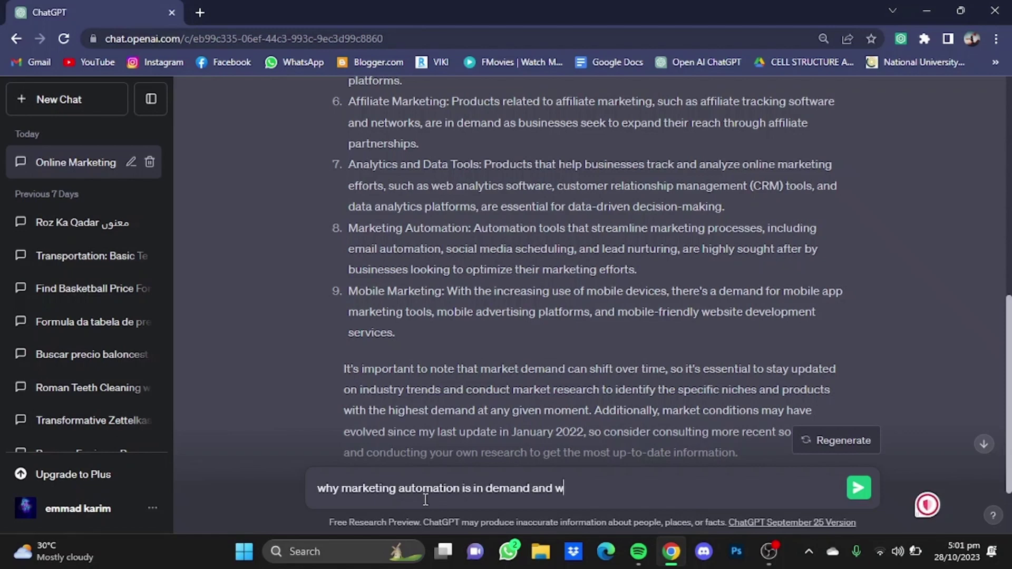
{"action": "type", "text": "hat are their bene"}
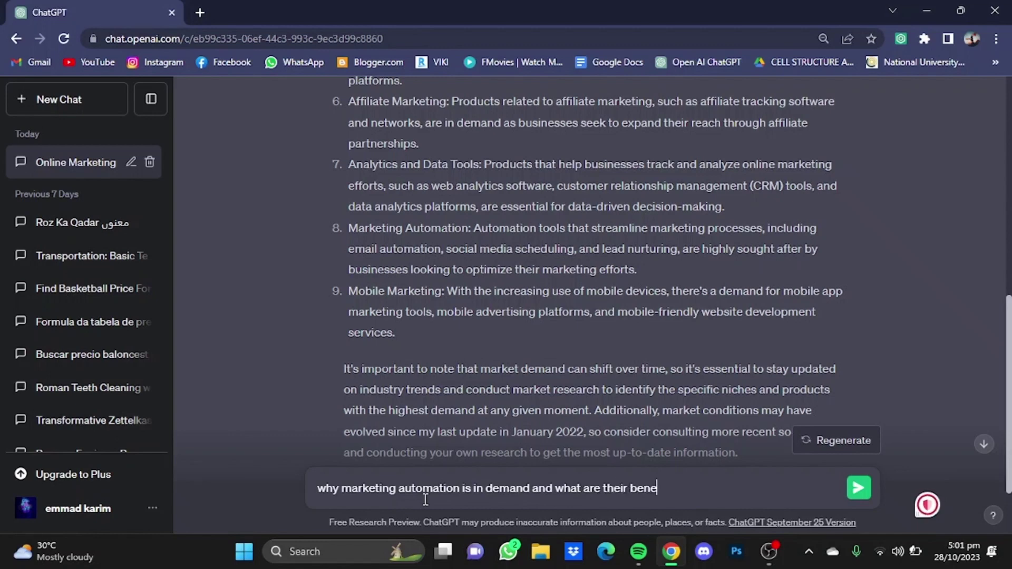
{"action": "type", "text": "fits"}
{"action": "key", "text": "Return"}
{"action": "scroll", "coordinate": [935, 298], "scroll_direction": "down", "scroll_amount": 5}
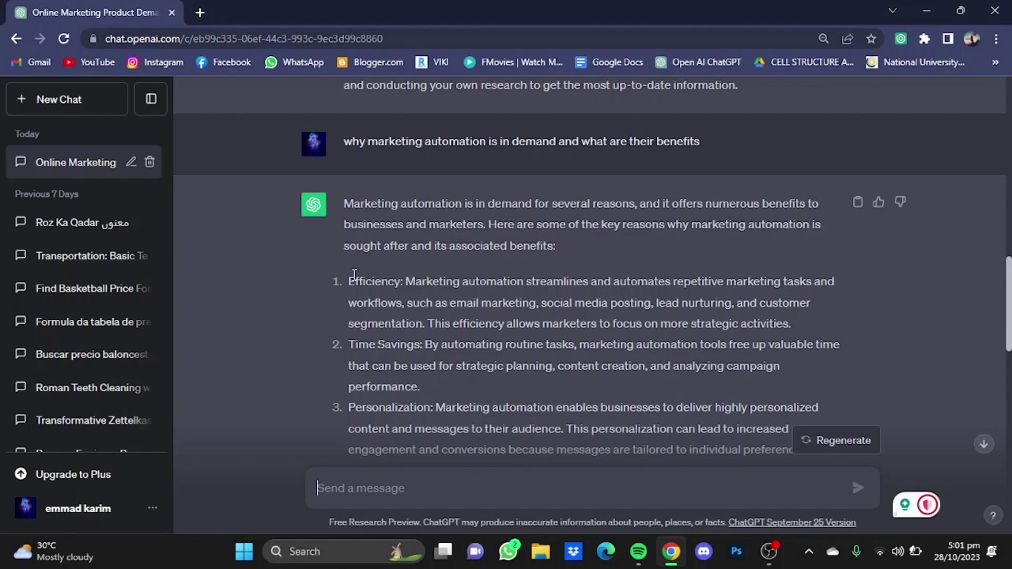
{"action": "scroll", "coordinate": [666, 248], "scroll_direction": "down", "scroll_amount": 2}
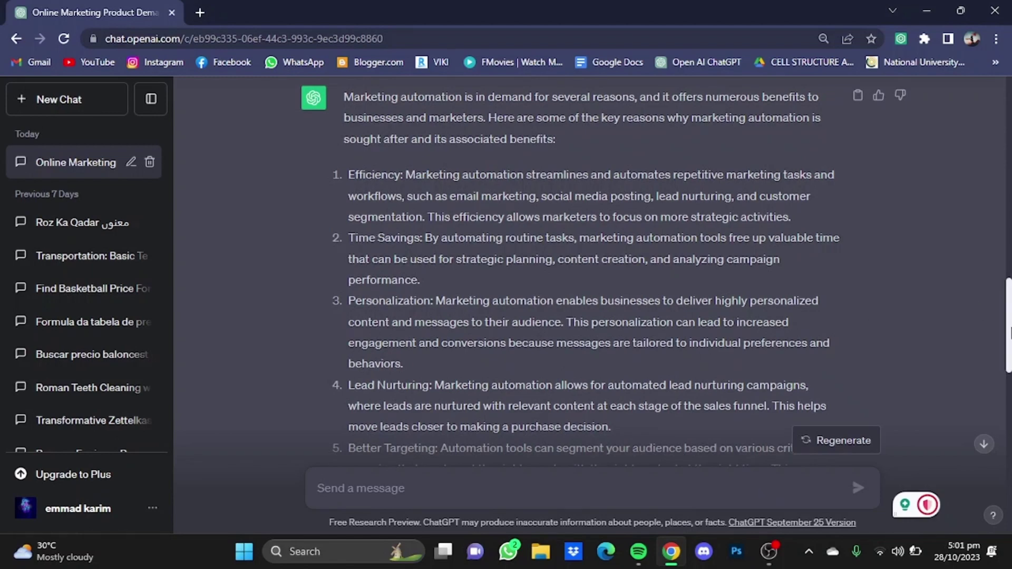
{"action": "left_click_drag", "start_coordinate": [1009, 332], "coordinate": [1009, 493]}
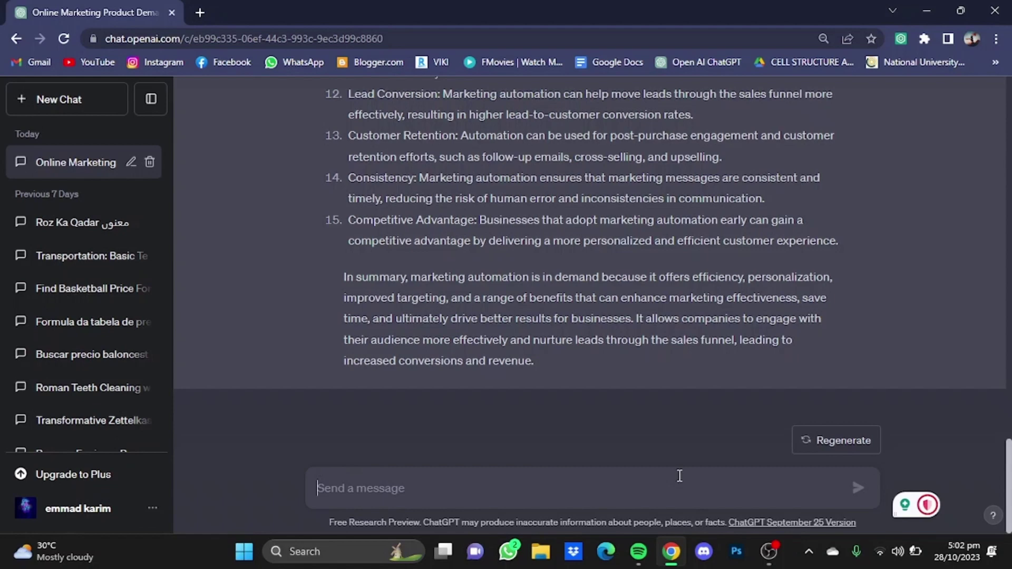
Ask 'what is an ideal customer in an online marketing space' and read the 11-point buyer-persona reply
{"action": "type", "text": "what"}
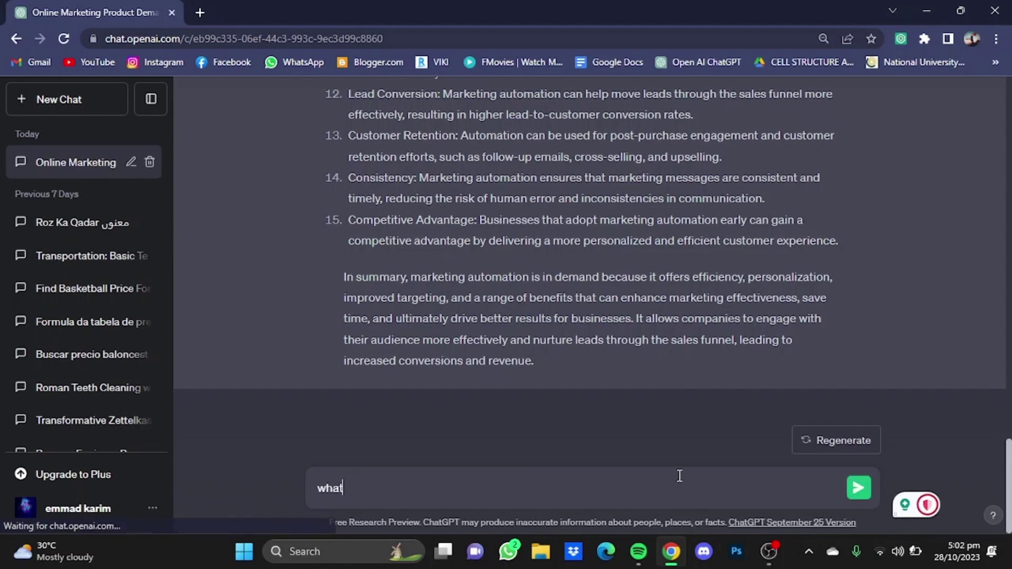
{"action": "type", "text": " is an ide"}
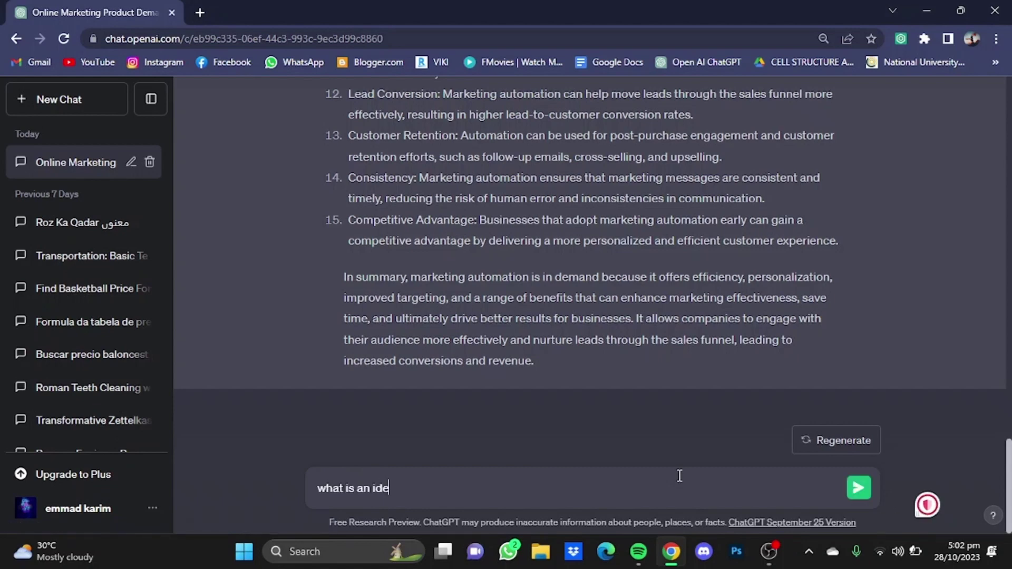
{"action": "type", "text": "al customer in a"}
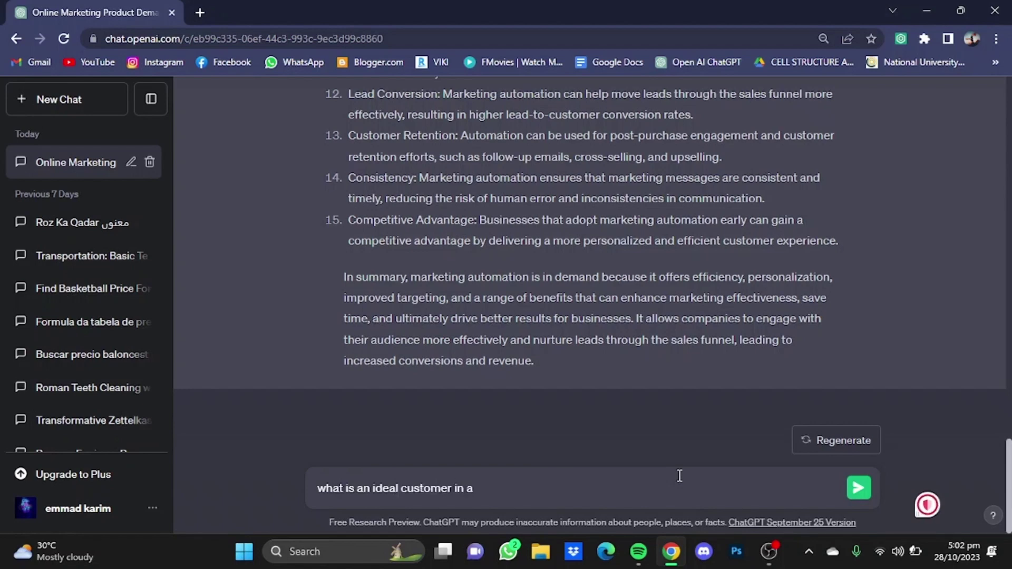
{"action": "type", "text": "n online marketi"}
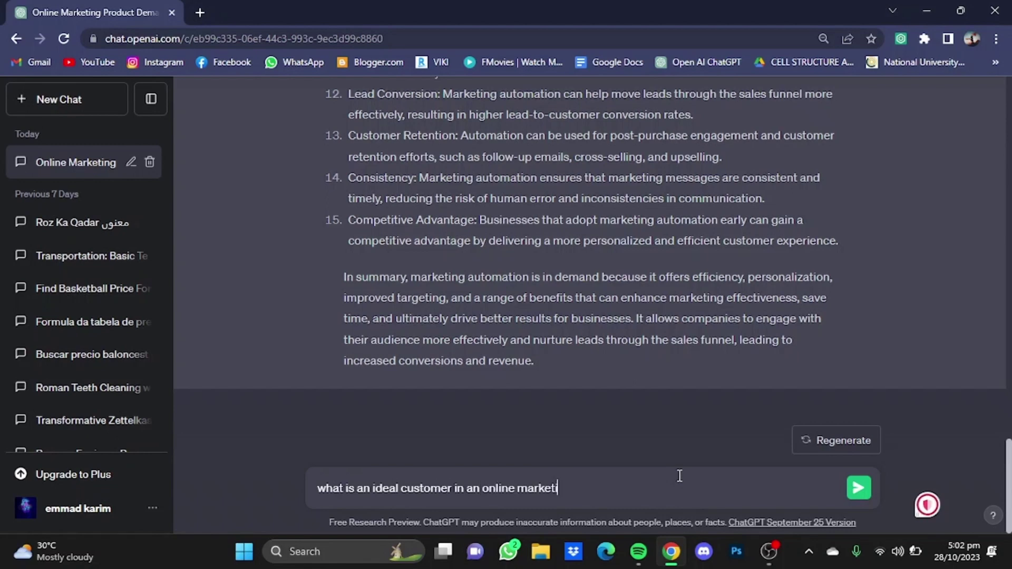
{"action": "type", "text": "ng space"}
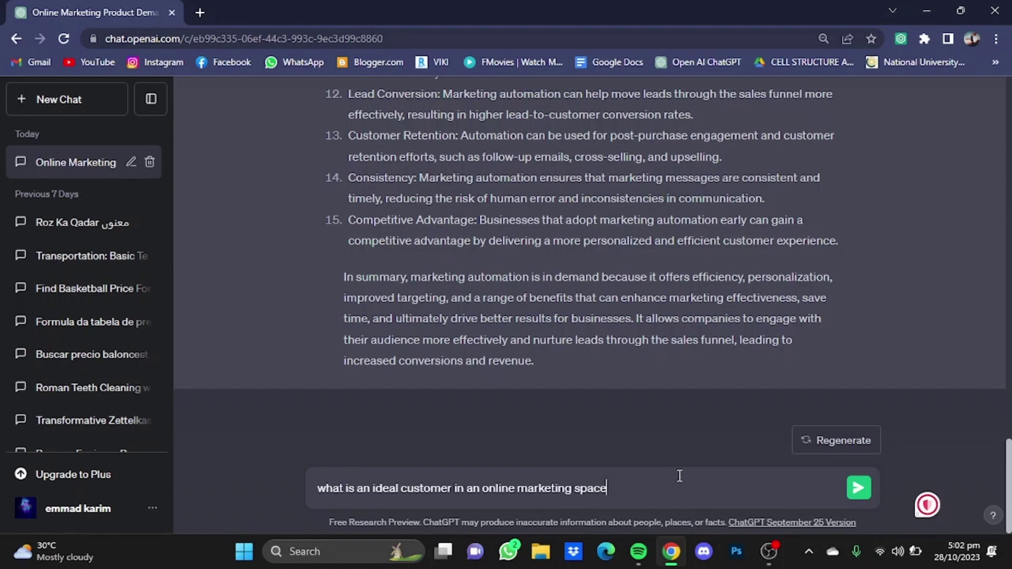
{"action": "key", "text": "Return"}
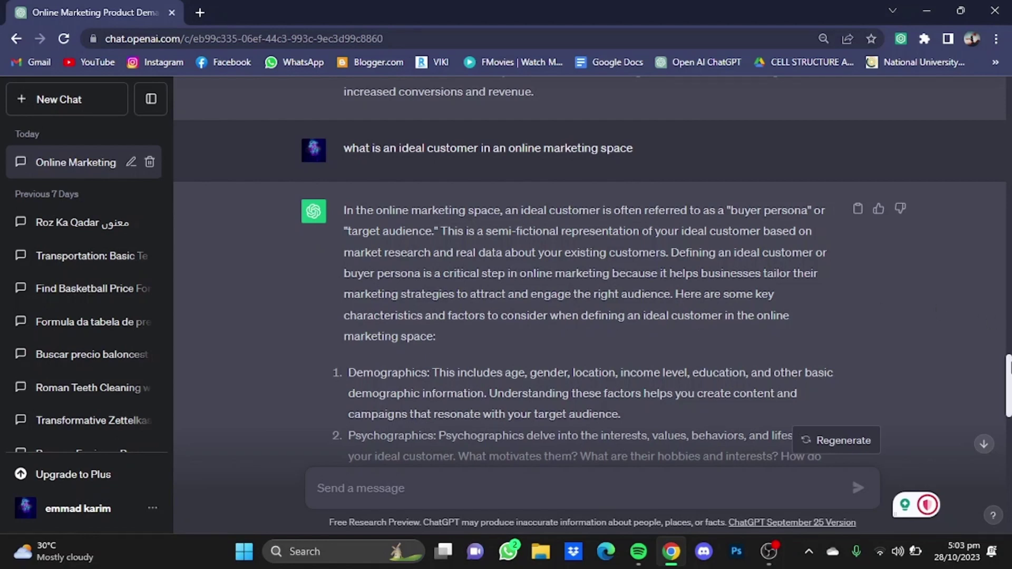
{"action": "scroll", "coordinate": [667, 317], "scroll_direction": "down", "scroll_amount": 4}
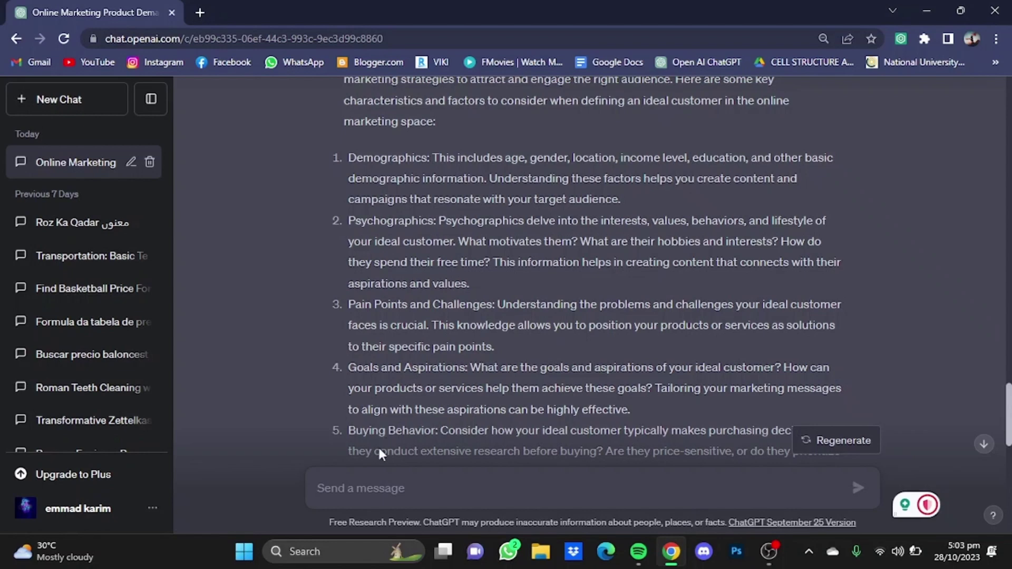
{"action": "left_click", "coordinate": [984, 444]}
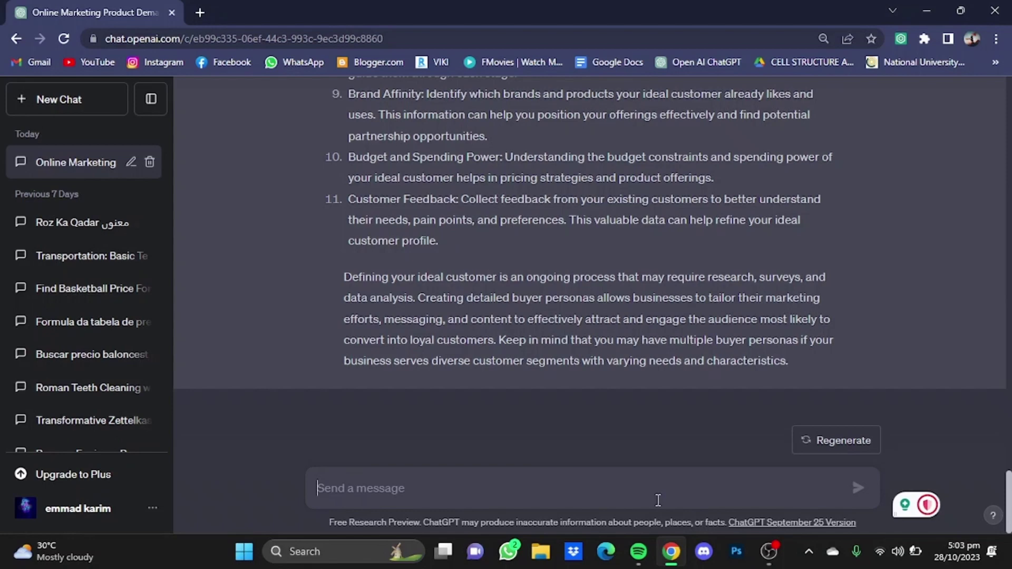
Ask 'what are the struggles of an ideal customer' and read the 14-point list of challenges
{"action": "type", "text": "w"}
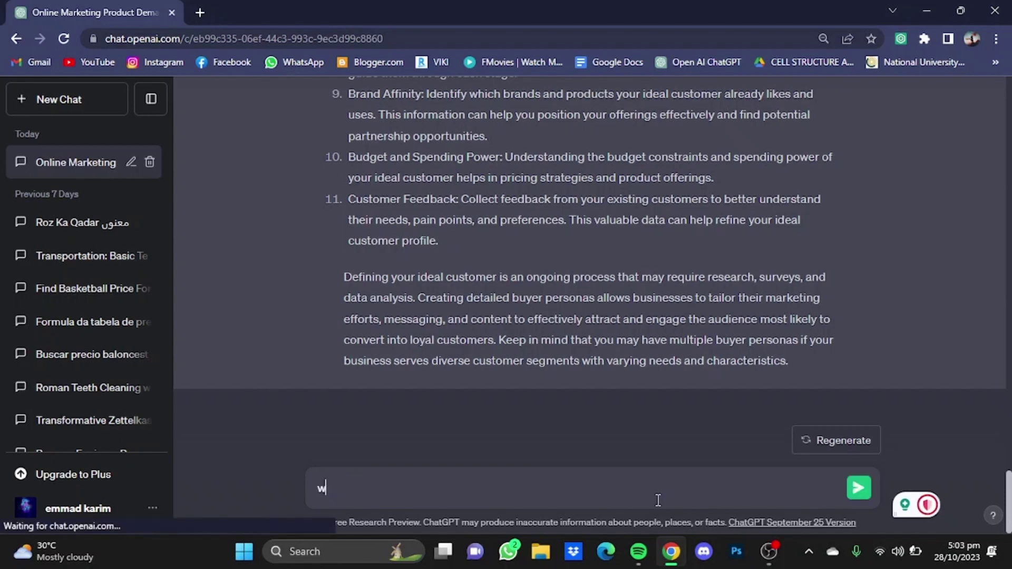
{"action": "type", "text": "hat are "}
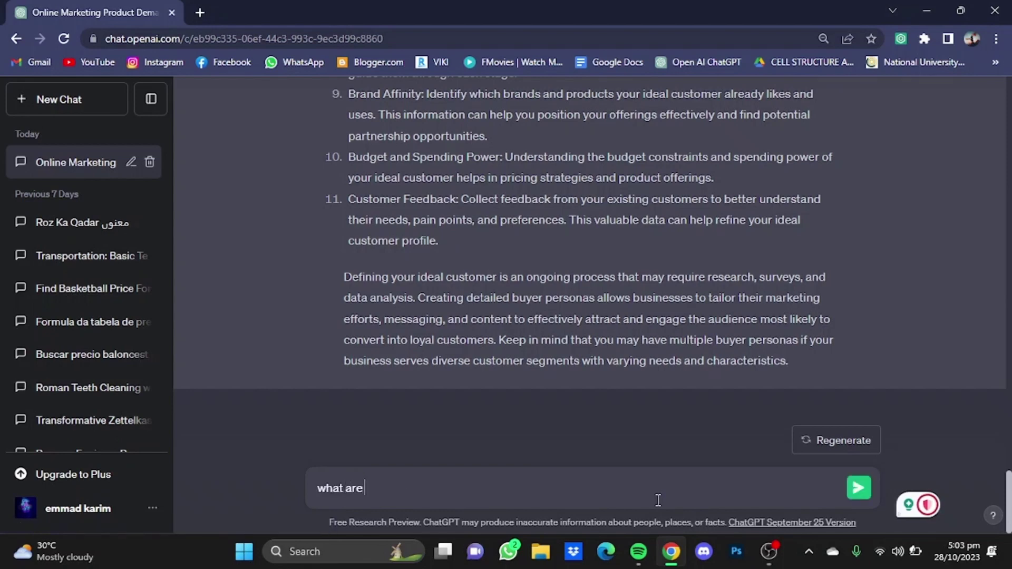
{"action": "type", "text": "the"}
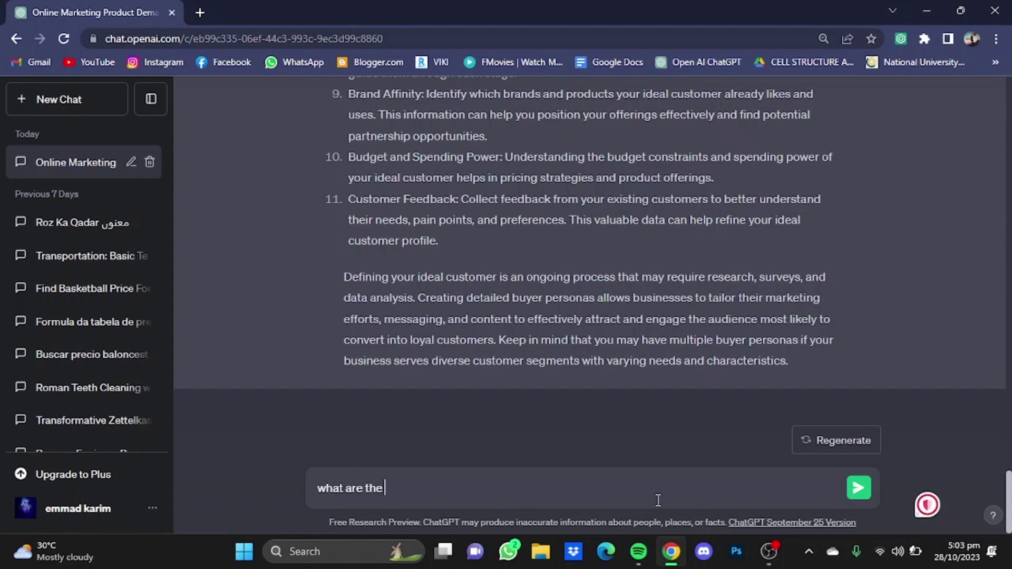
{"action": "type", "text": " struggles of"}
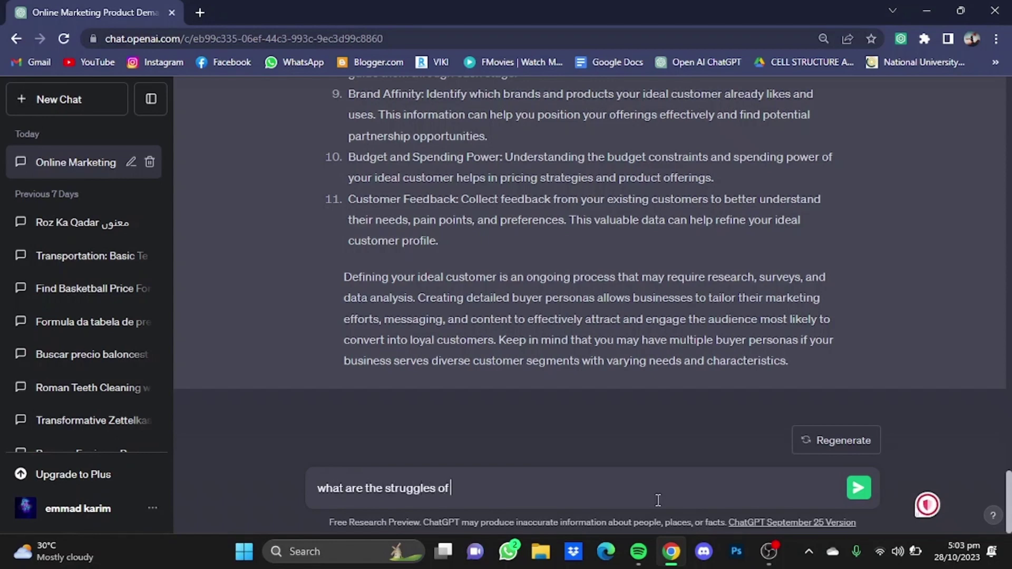
{"action": "type", "text": " an ideal custo"}
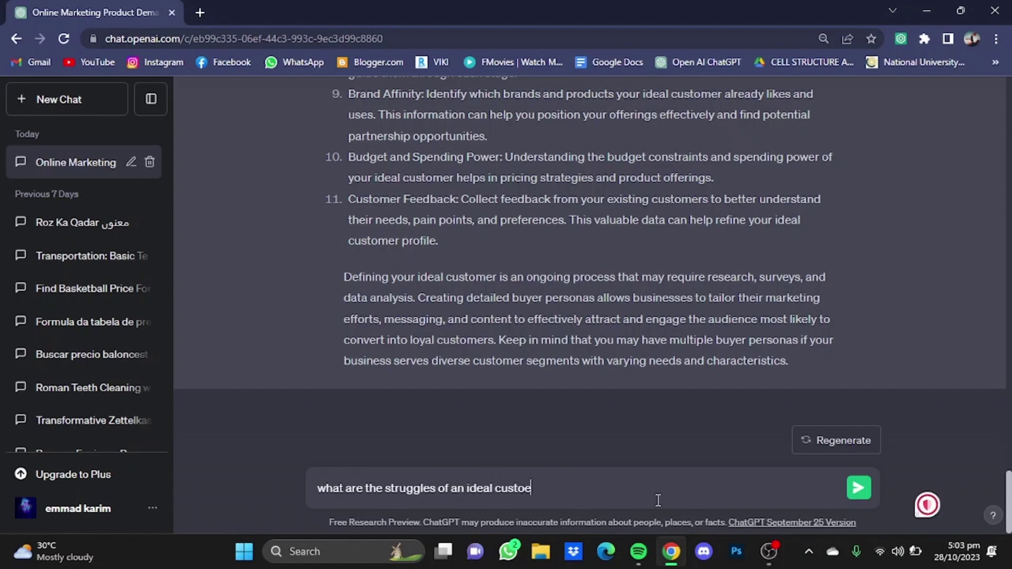
{"action": "type", "text": "mer"}
{"action": "key", "text": "Return"}
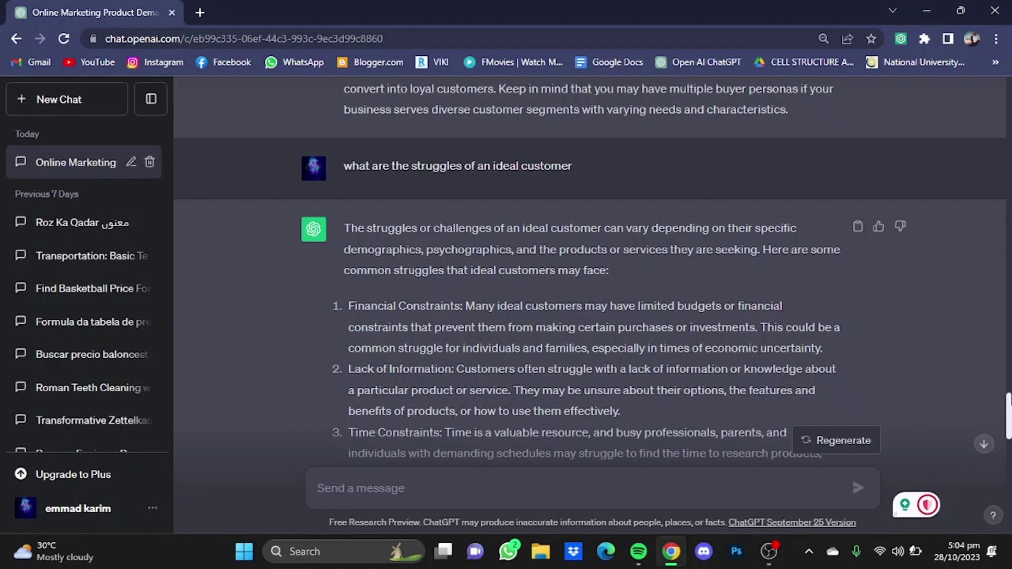
{"action": "left_click_drag", "start_coordinate": [1008, 416], "coordinate": [1008, 440]}
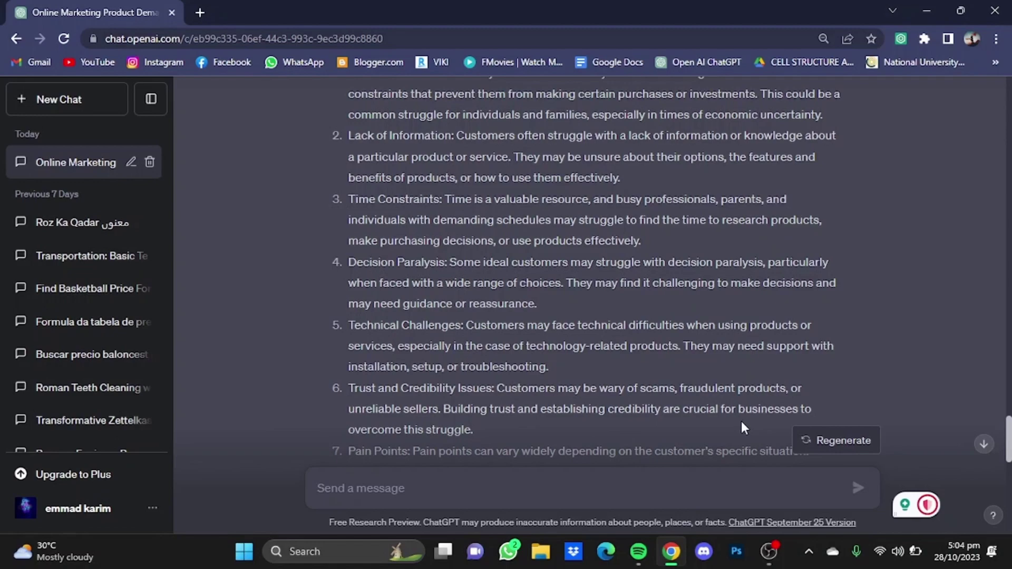
{"action": "scroll", "coordinate": [851, 474], "scroll_direction": "down", "scroll_amount": 10}
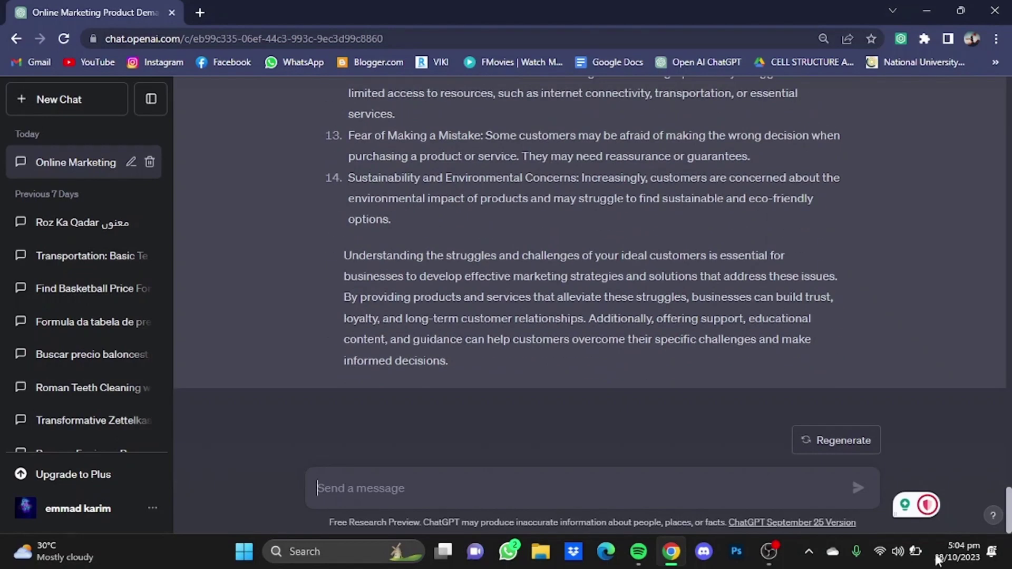
{"action": "left_click", "coordinate": [679, 493]}
Ask 'what are the trend right now in online marketing' and read the 15 trends to the summary
{"action": "type", "text": "what"}
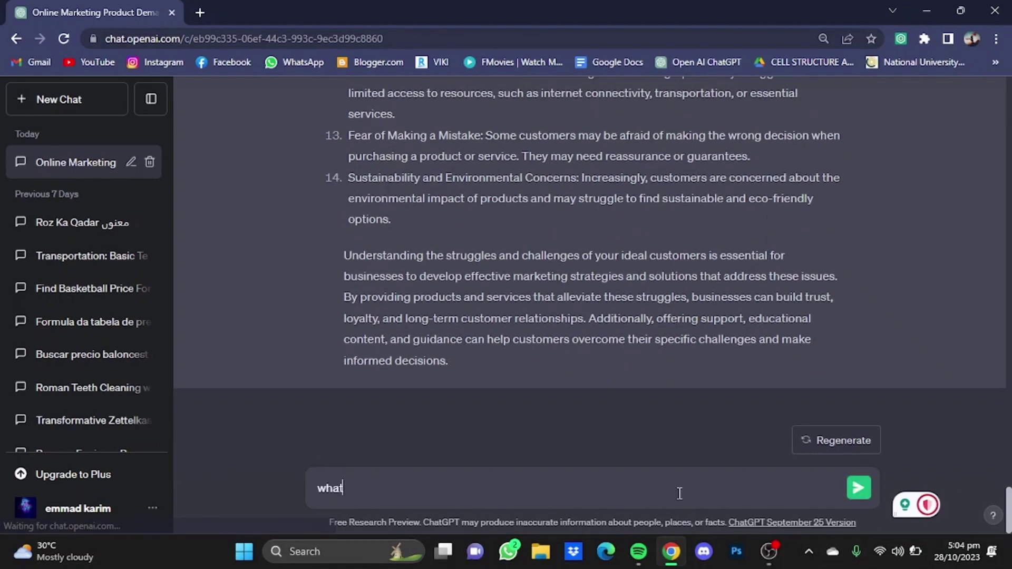
{"action": "type", "text": " are the trend"}
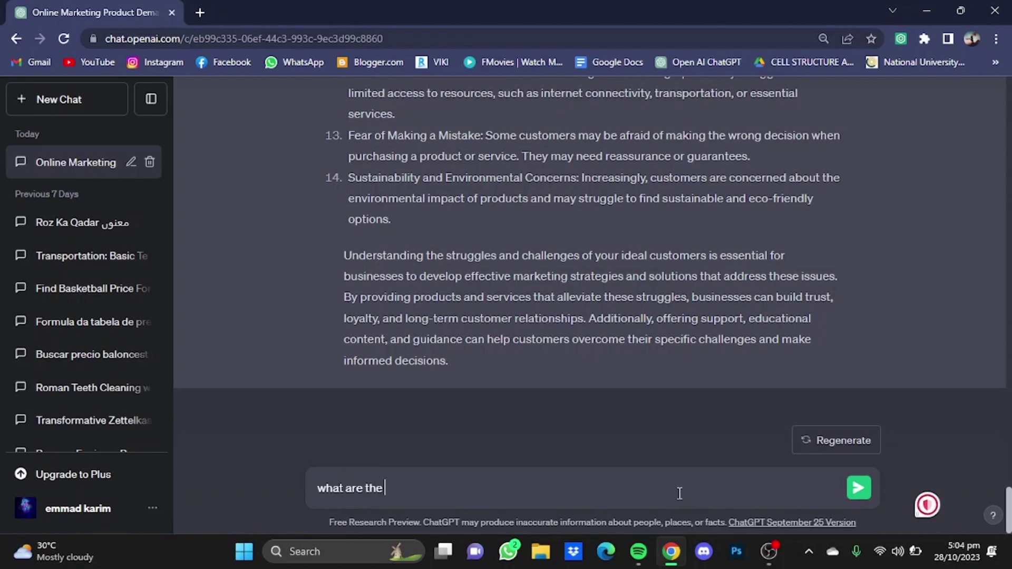
{"action": "type", "text": "right now"}
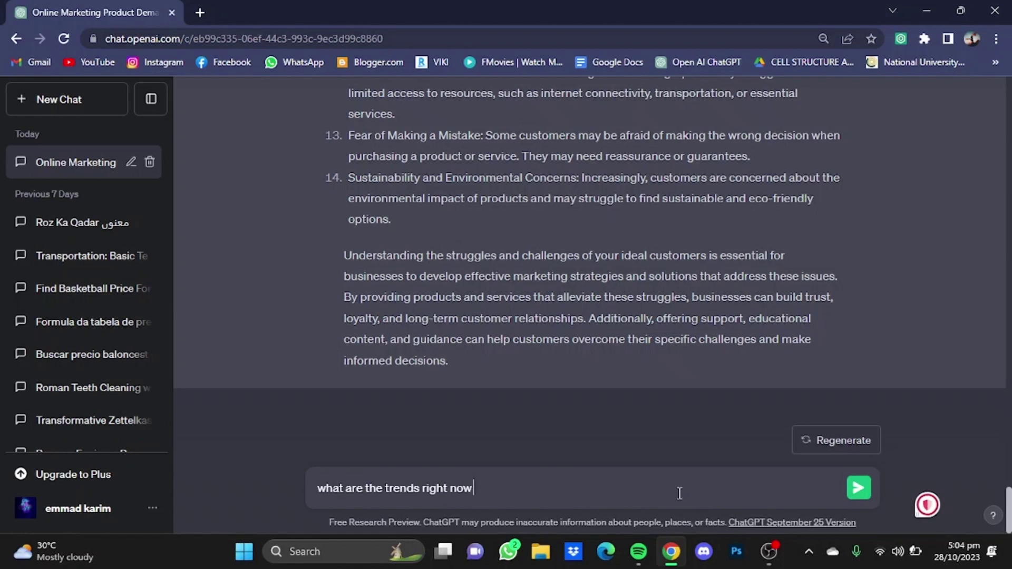
{"action": "type", "text": " in online marketing"}
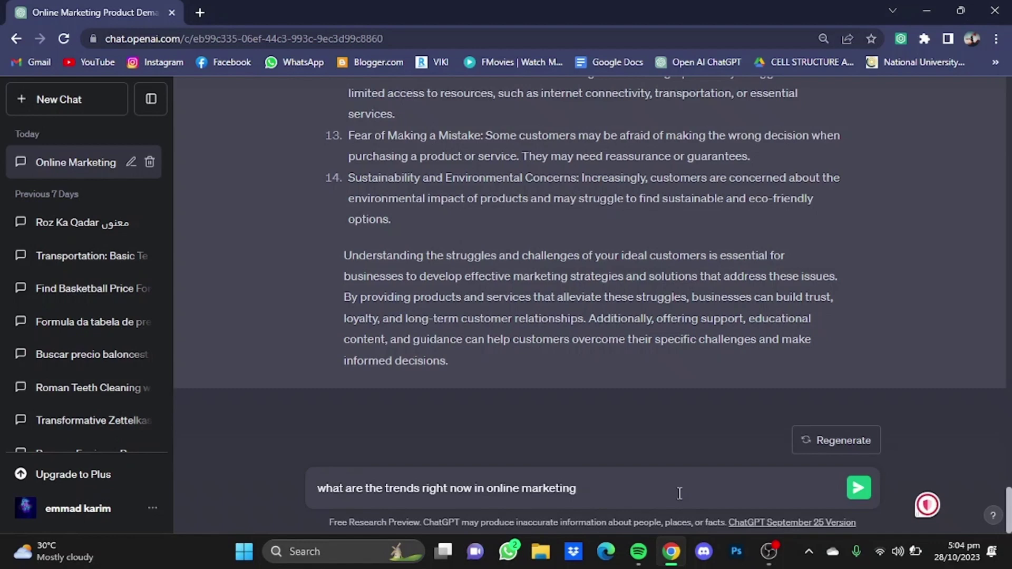
{"action": "key", "text": "Return"}
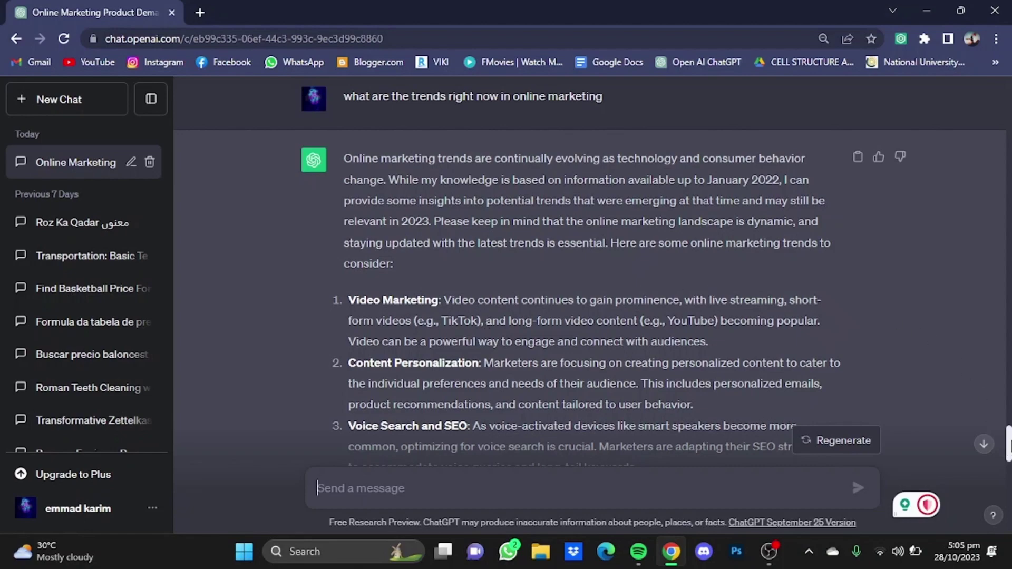
{"action": "scroll", "coordinate": [1008, 443], "scroll_direction": "down", "scroll_amount": 6}
{"action": "scroll", "coordinate": [438, 150], "scroll_direction": "up", "scroll_amount": 3}
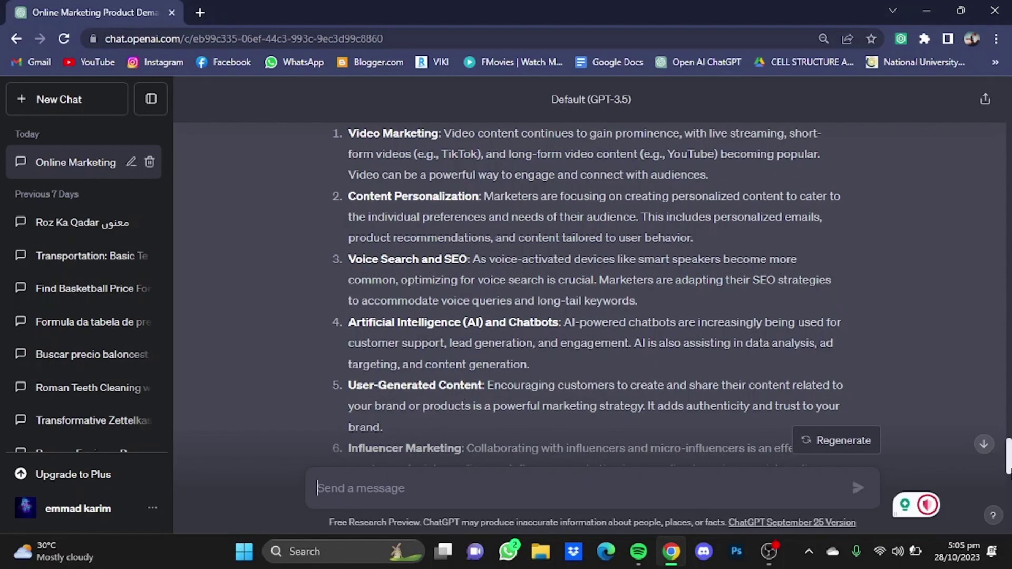
{"action": "left_click_drag", "start_coordinate": [1008, 469], "coordinate": [1008, 520]}
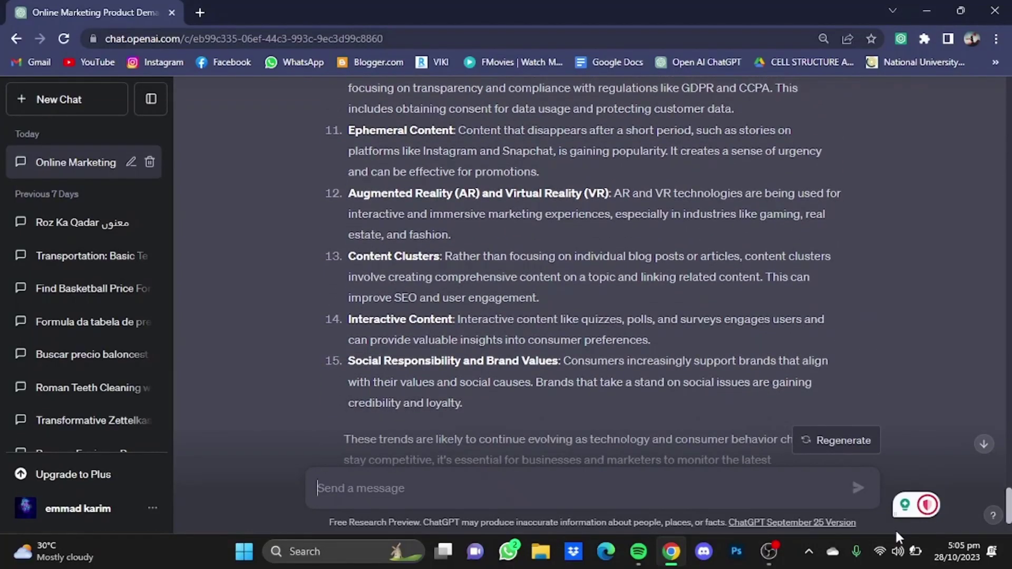
{"action": "scroll", "coordinate": [891, 433], "scroll_direction": "down", "scroll_amount": 3}
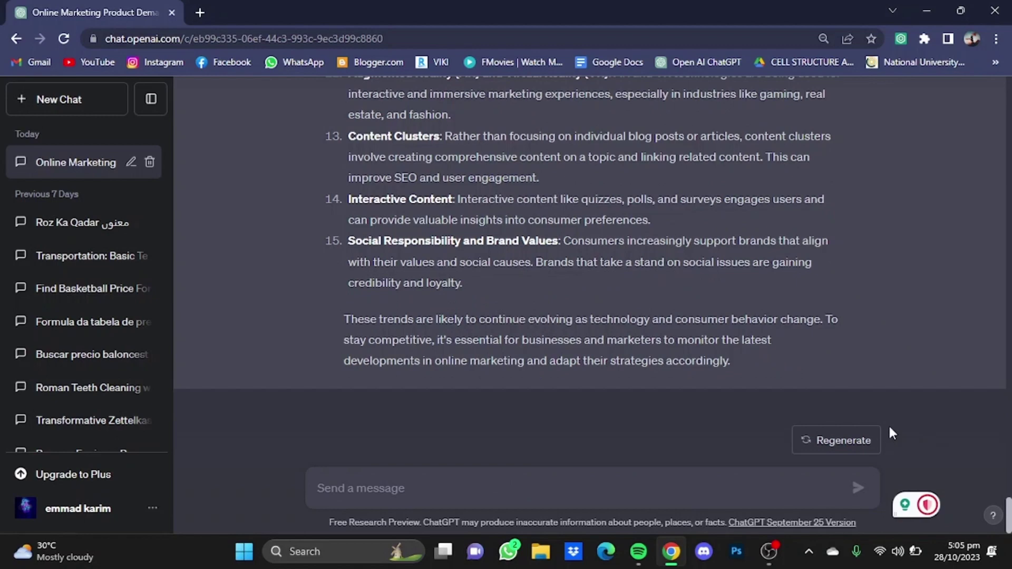